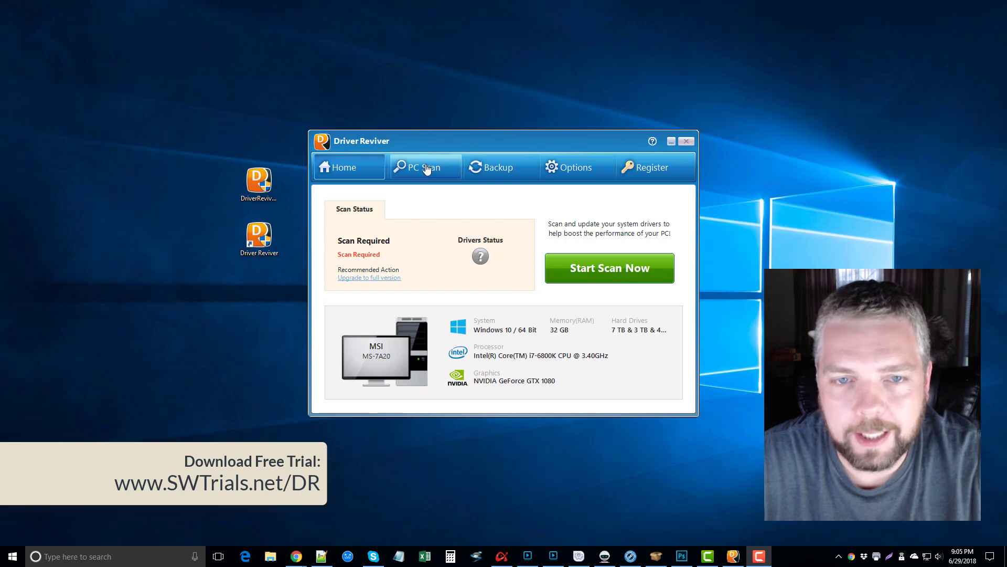
# Scan the PC, leaving five outdated drivers, including PCI Express Root Complex, checked for updating
pyautogui.click(598, 261)
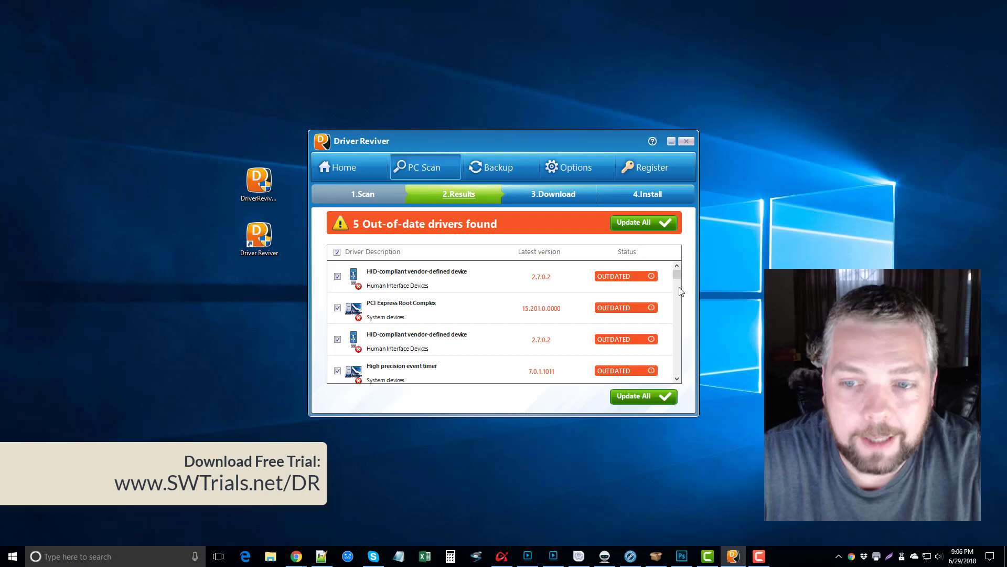
pyautogui.click(677, 379)
pyautogui.click(676, 379)
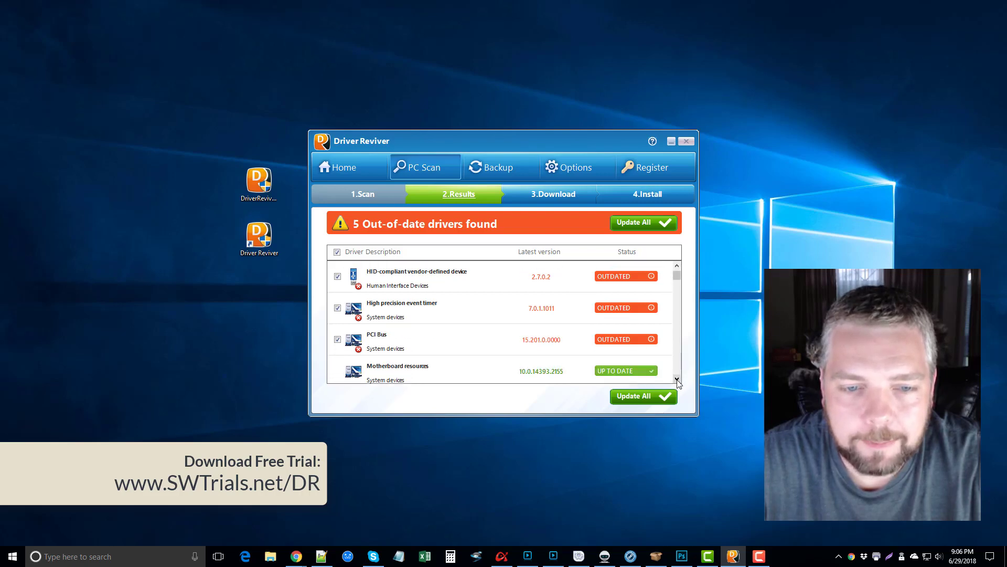
pyautogui.click(677, 379)
pyautogui.click(677, 379)
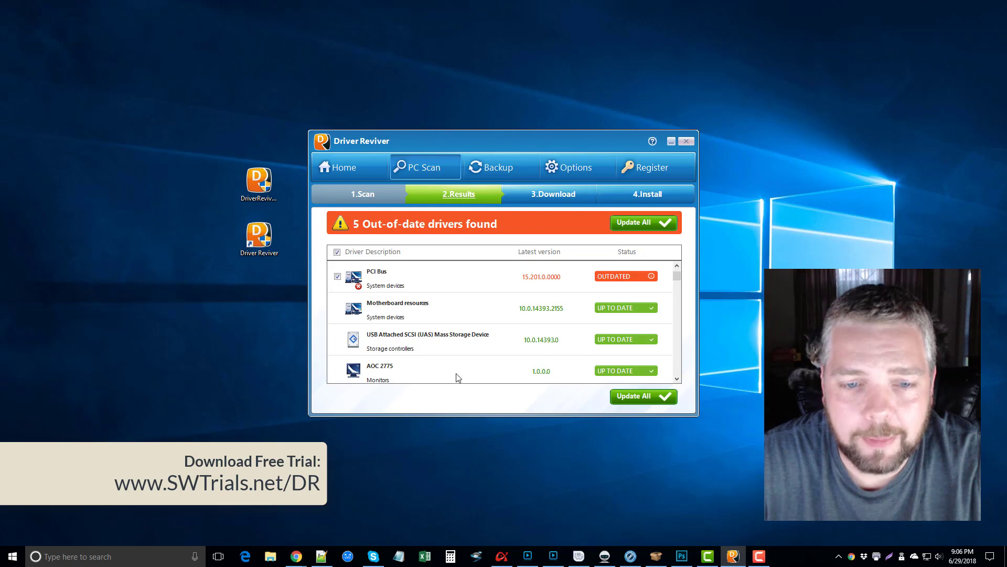
pyautogui.click(677, 379)
pyautogui.click(677, 379)
pyautogui.click(677, 379)
pyautogui.click(677, 379)
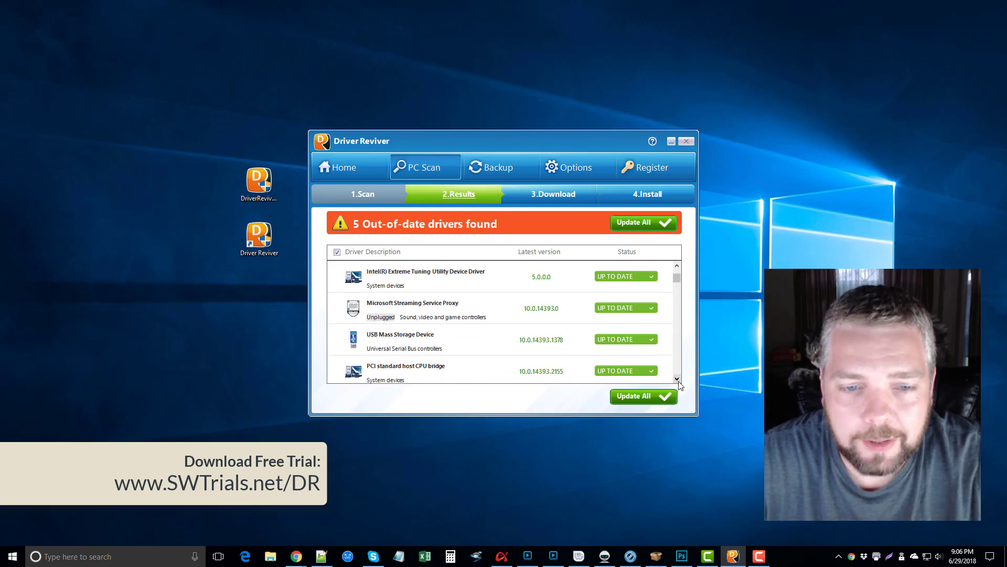
pyautogui.click(678, 379)
pyautogui.click(678, 379)
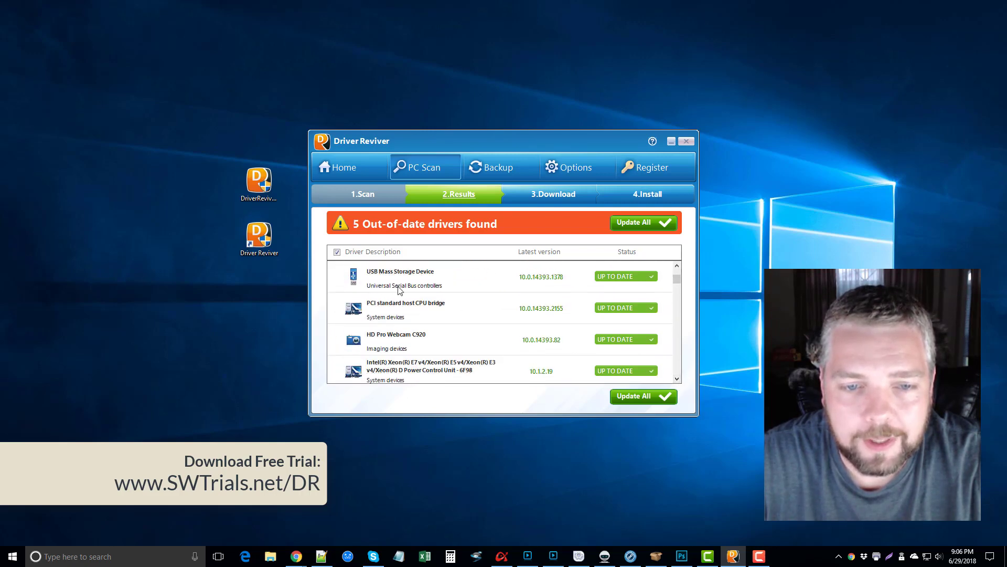
pyautogui.click(677, 379)
pyautogui.click(678, 379)
pyautogui.click(677, 380)
pyautogui.click(677, 379)
pyautogui.click(677, 380)
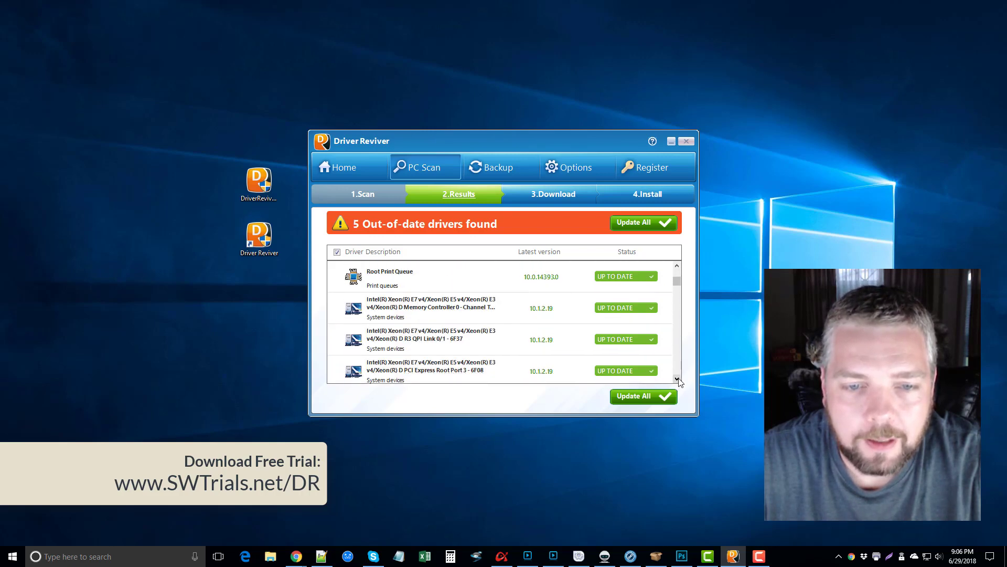
pyautogui.click(677, 379)
pyautogui.click(678, 379)
pyautogui.click(678, 380)
pyautogui.click(677, 380)
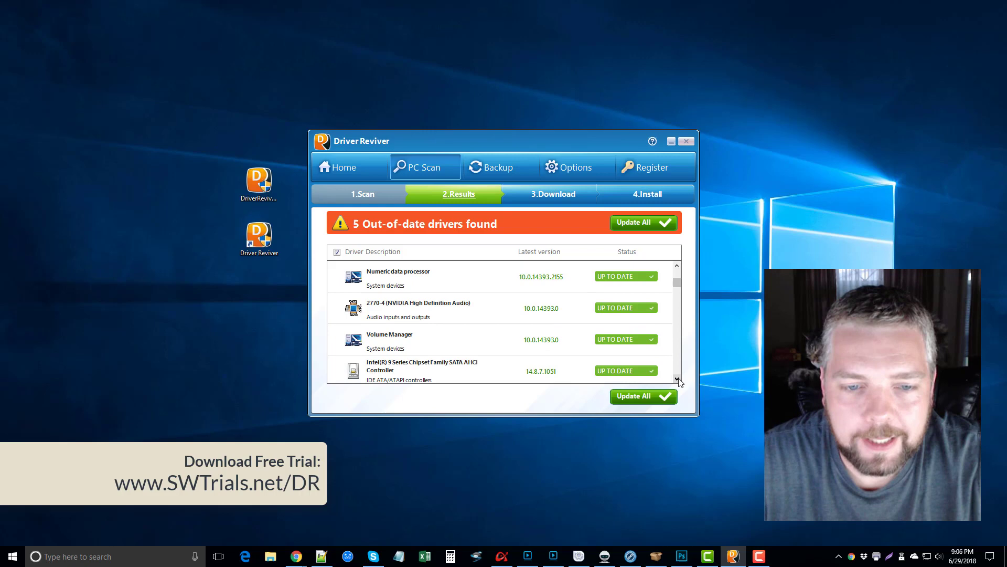
pyautogui.click(677, 379)
pyautogui.click(678, 380)
pyautogui.click(678, 379)
pyautogui.click(677, 380)
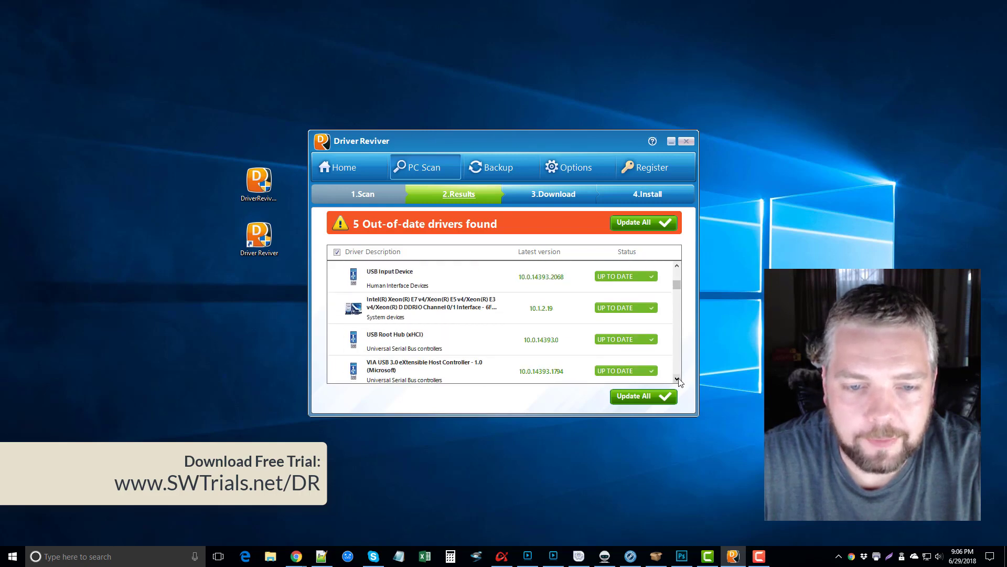
pyautogui.click(678, 380)
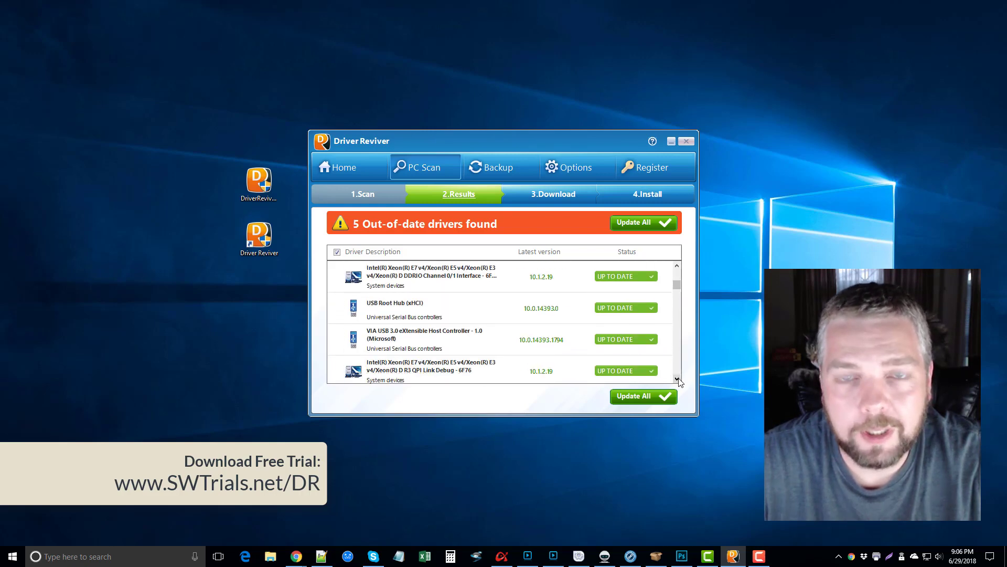
pyautogui.scroll(-1, 677, 367)
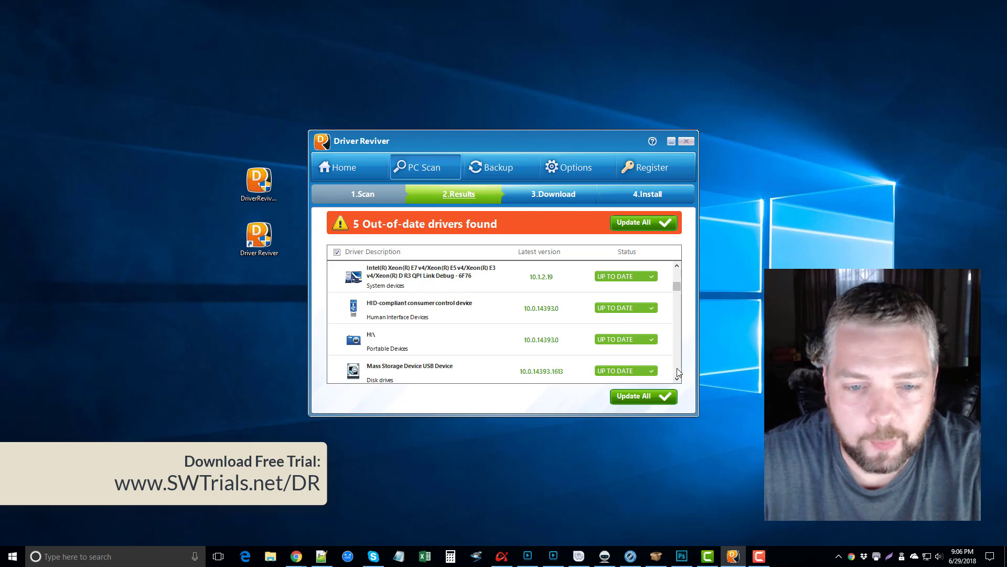
pyautogui.scroll(-1, 677, 373)
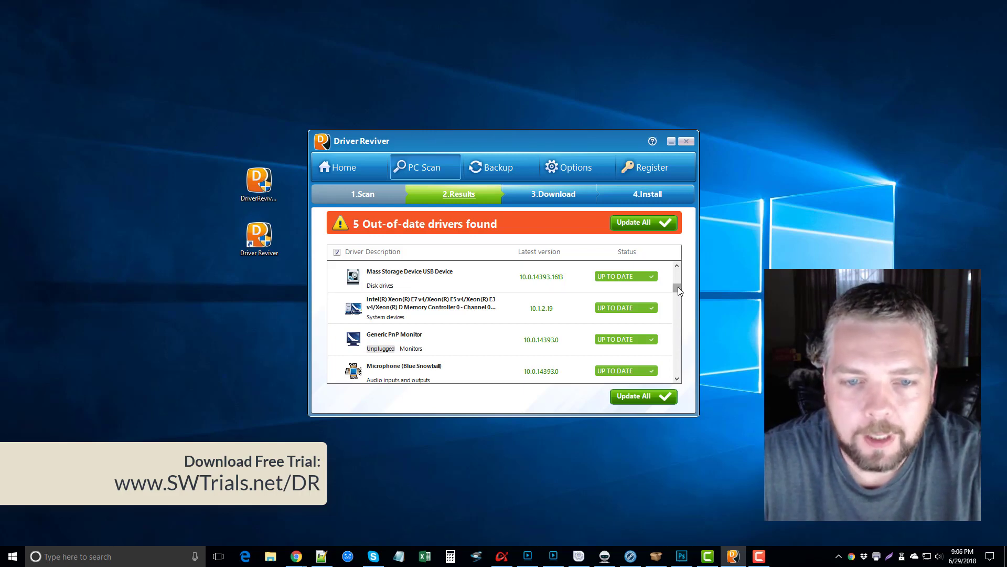
pyautogui.moveTo(678, 287); pyautogui.dragTo(686, 265)
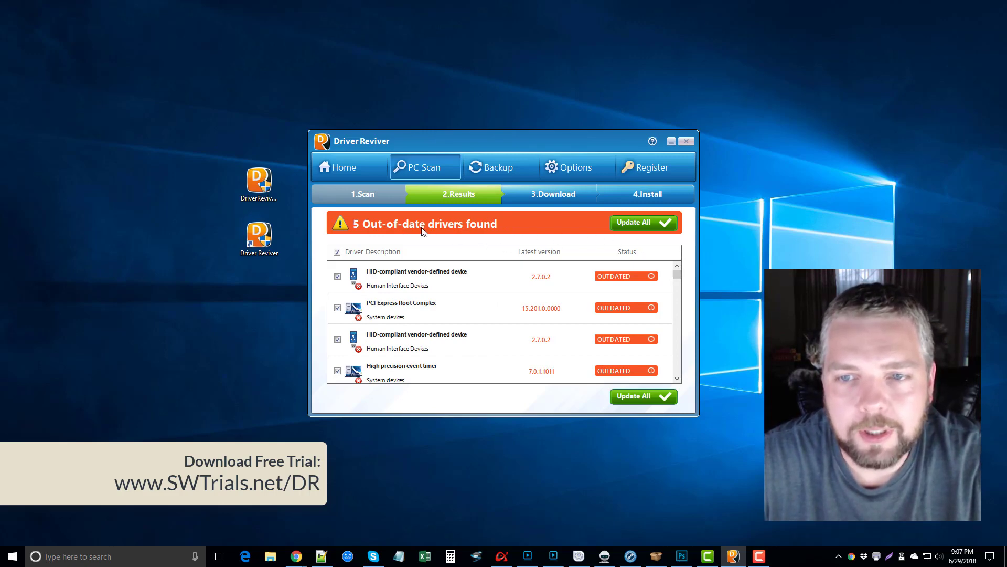
pyautogui.click(636, 222)
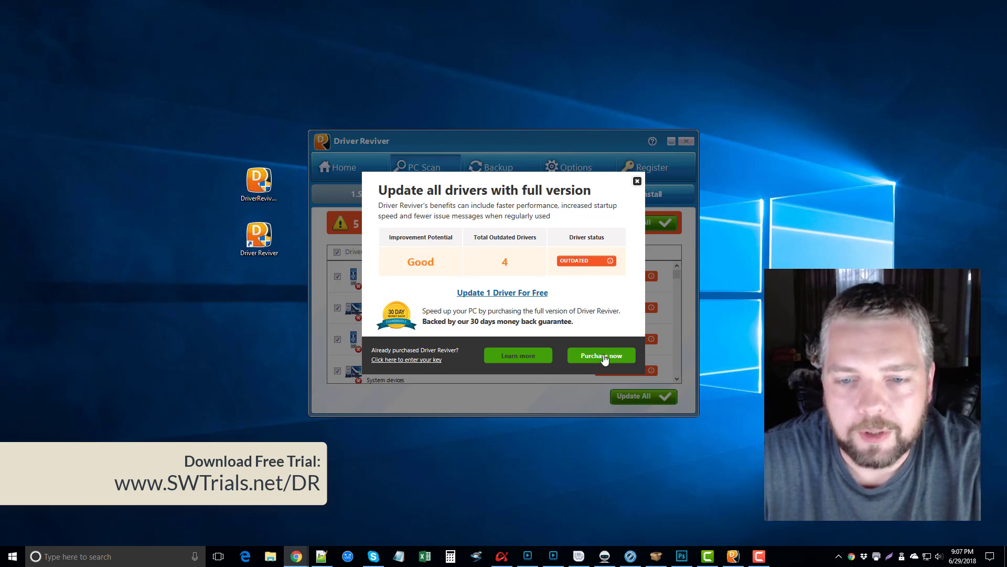
pyautogui.click(637, 181)
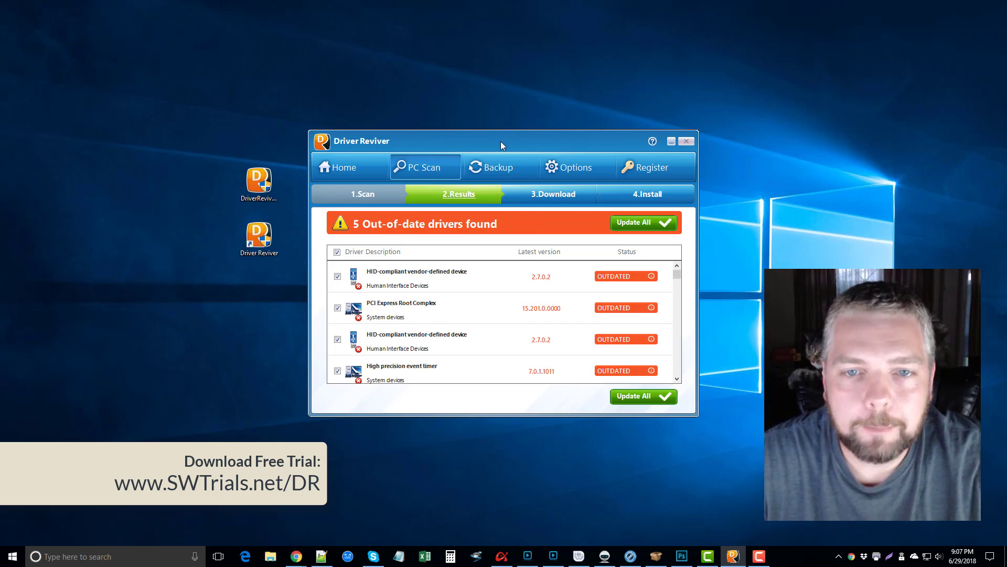
# Switch to the Backup Manager, which offers system driver backup and restore
pyautogui.click(498, 169)
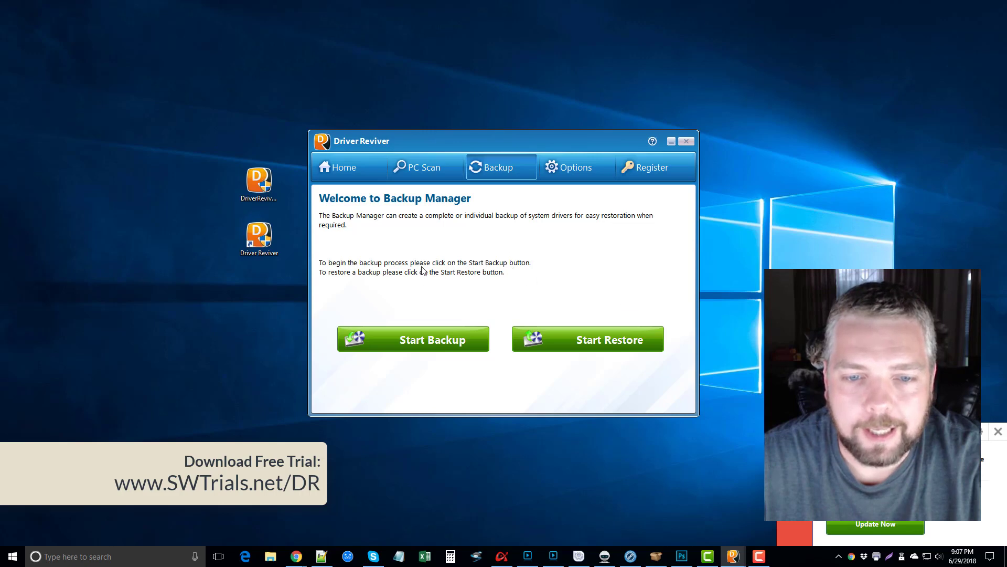
# Tick 'Automatically scan for drivers when application starts' in General Settings, keeping Run on Startup enabled
pyautogui.click(576, 168)
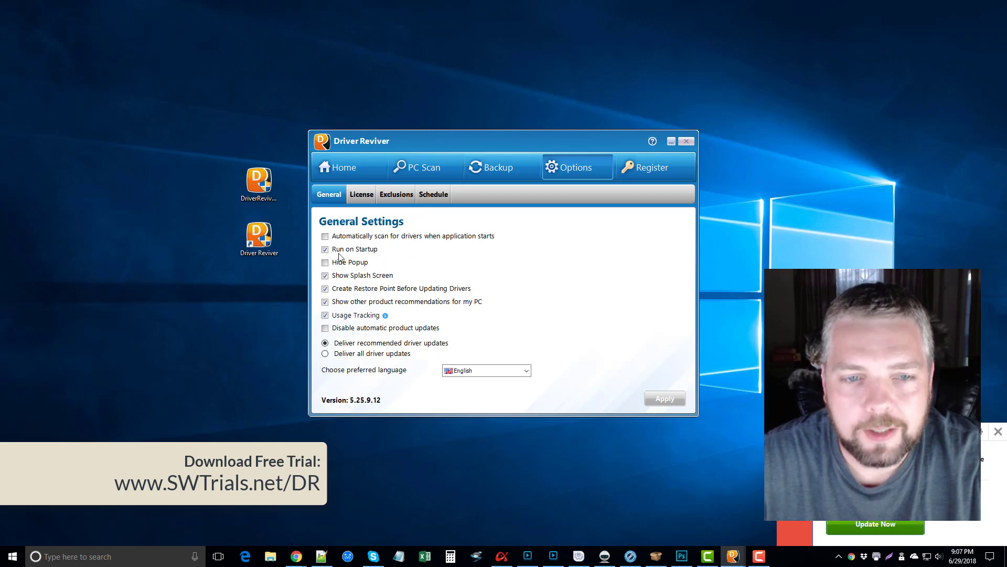
pyautogui.click(336, 237)
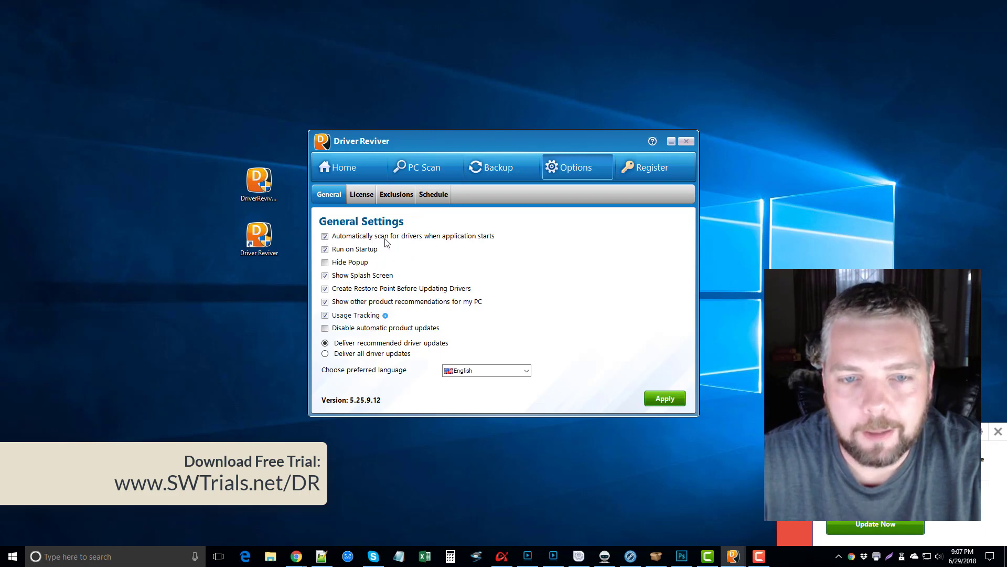